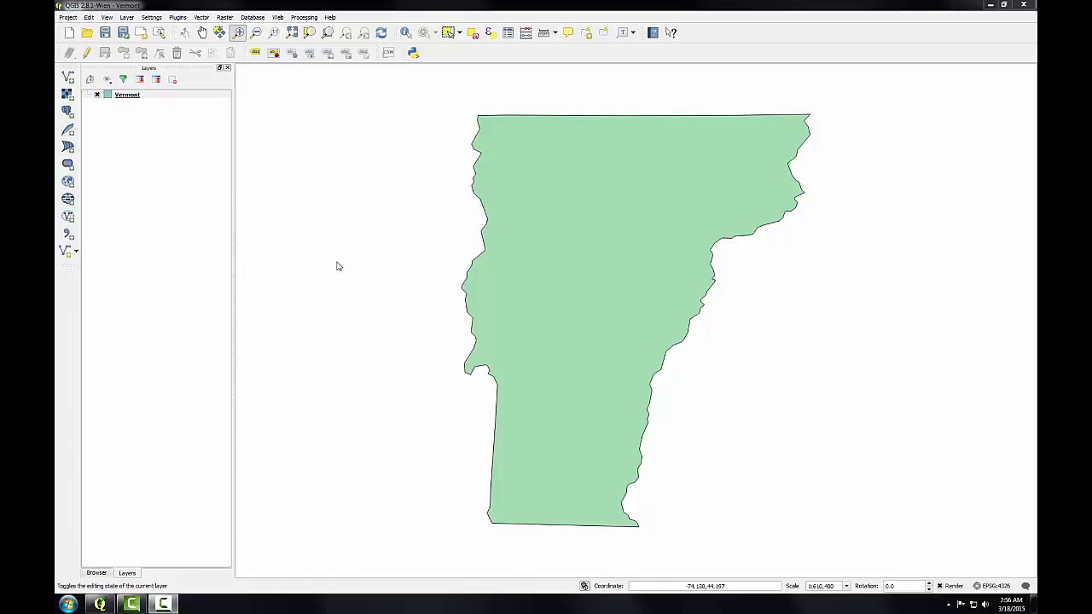
Step: Check the project's coordinate system and the Vermont layer's source and CRS information
click(67, 17)
click(94, 113)
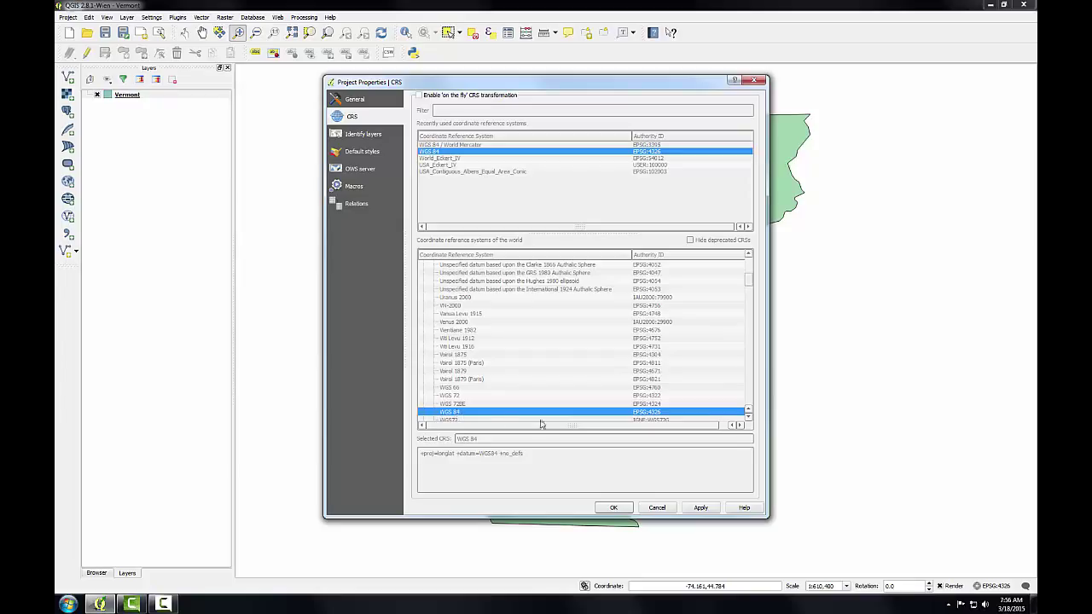
click(655, 508)
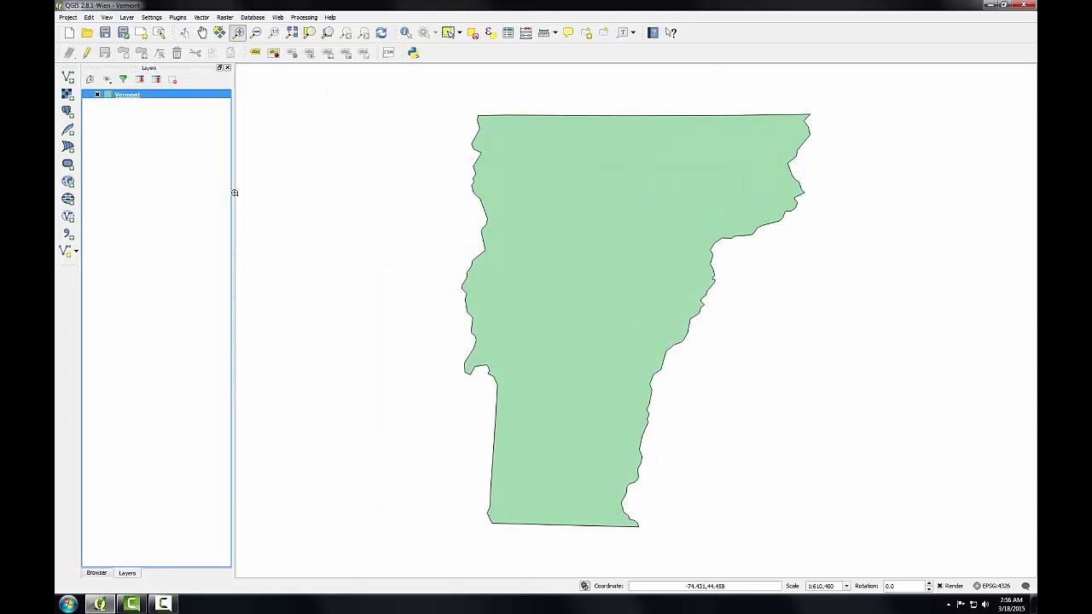
right_click(123, 98)
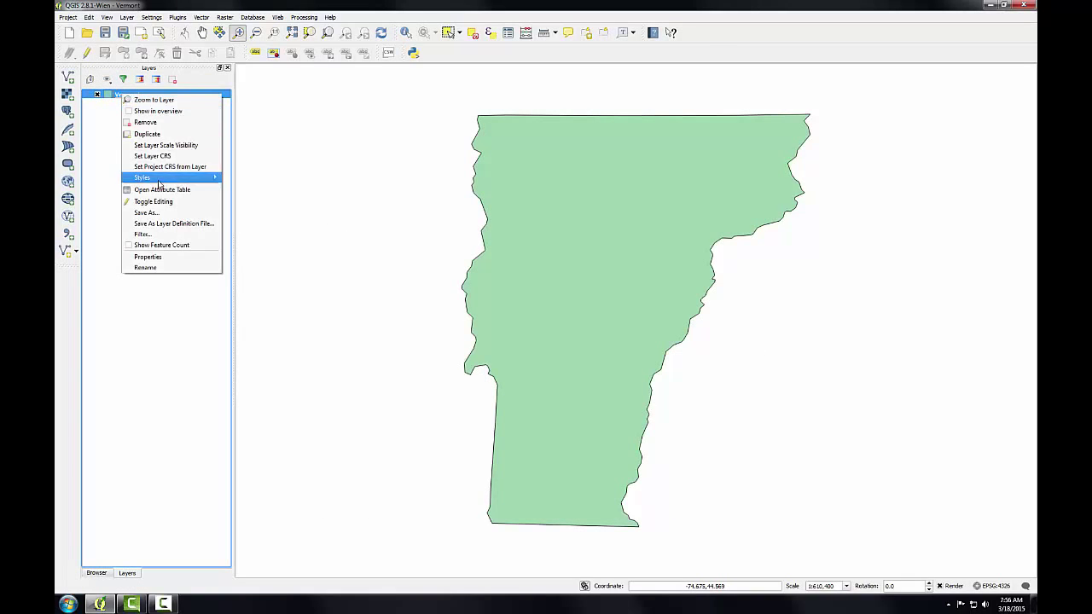
click(159, 259)
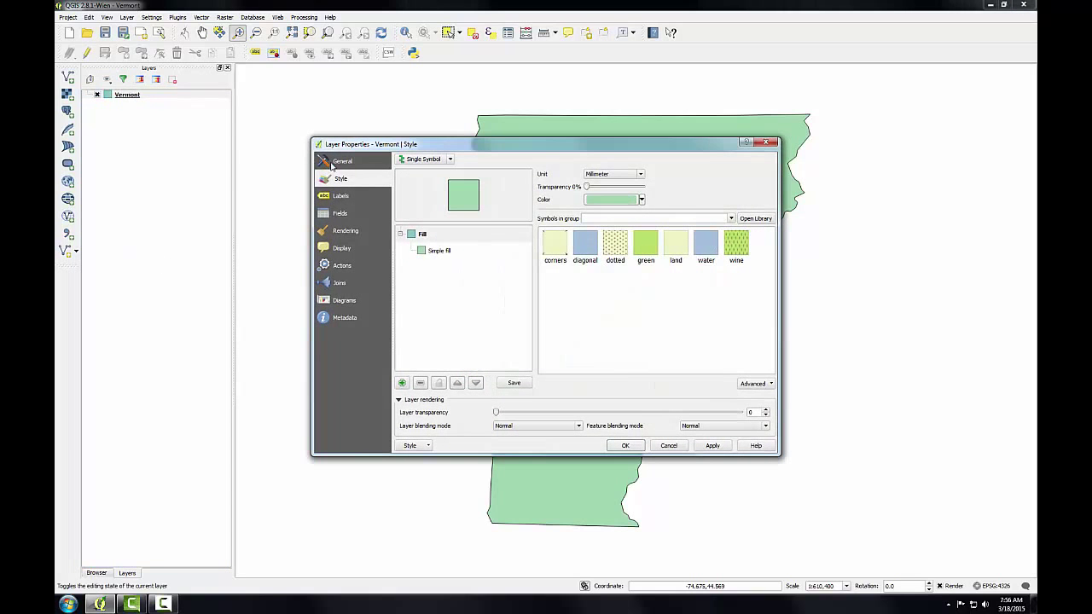
click(337, 162)
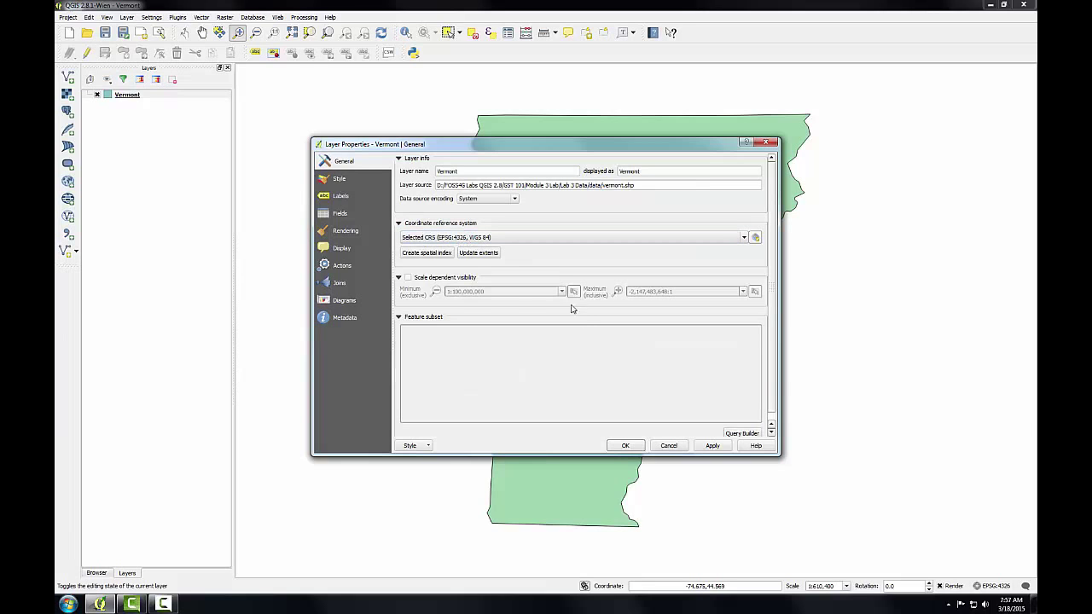
click(669, 446)
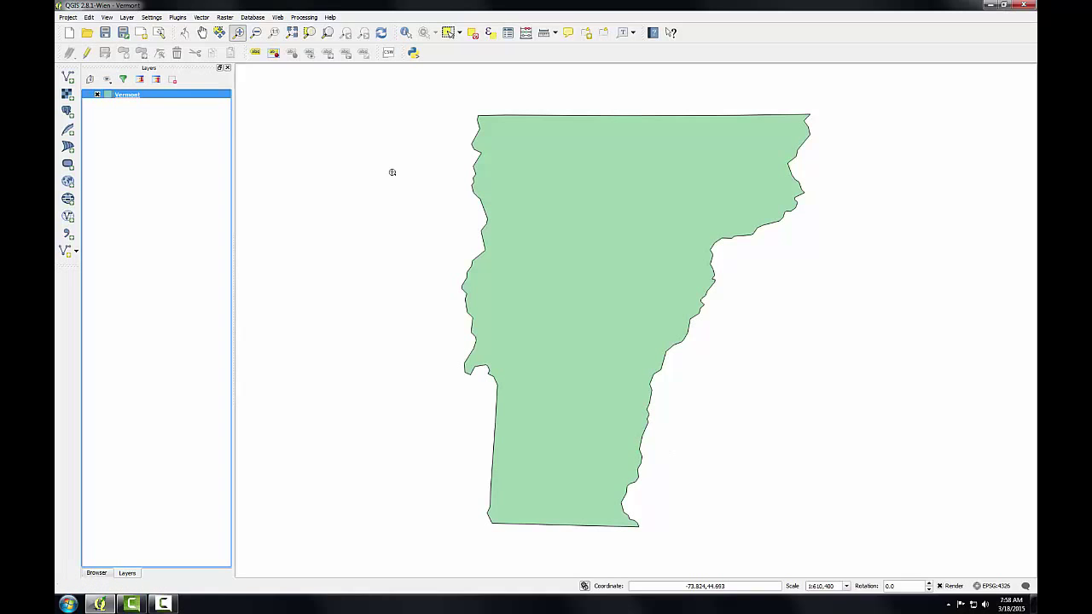
Step: Start saving the Vermont layer as a new file in ESRI Shapefile format
right_click(131, 99)
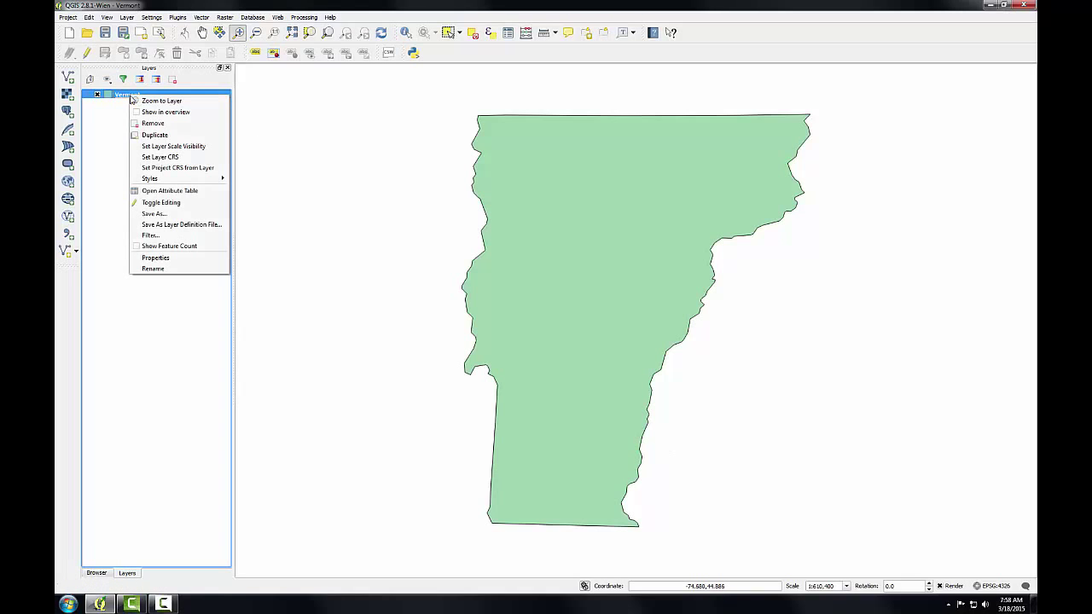
click(172, 215)
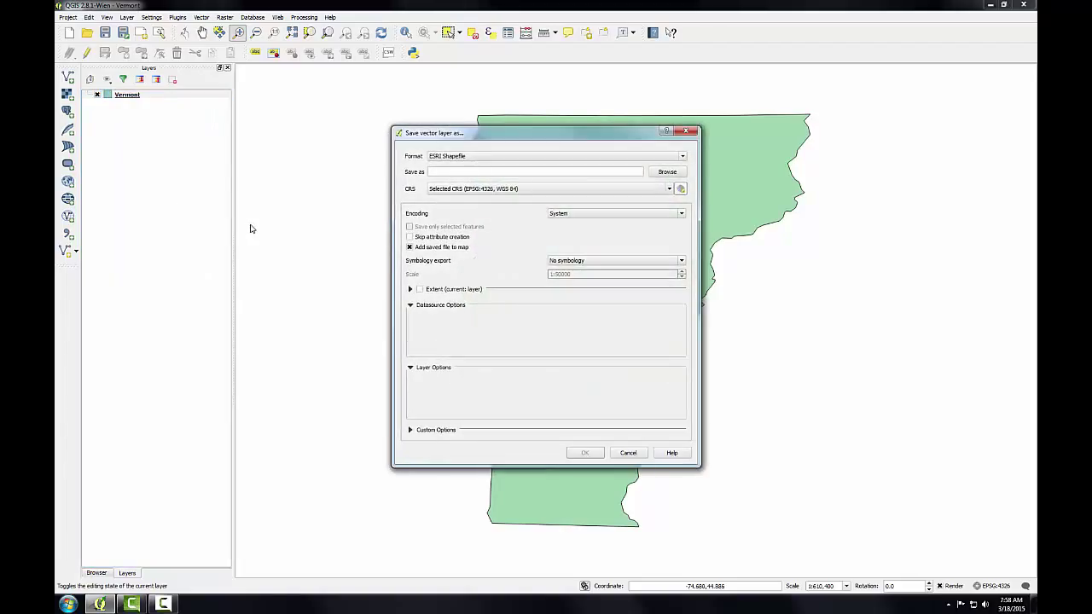
click(533, 161)
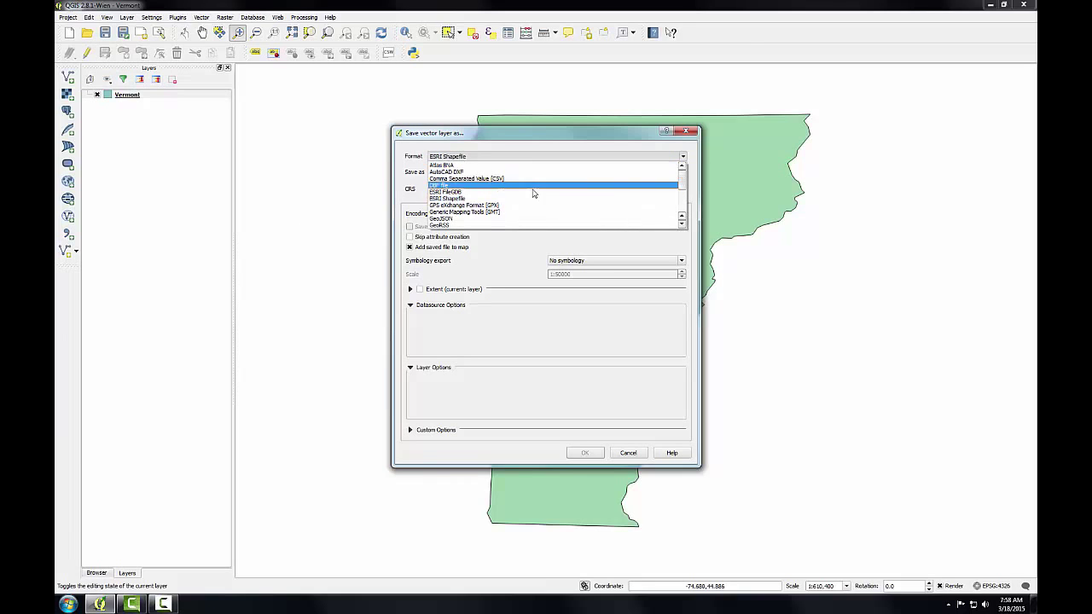
click(528, 203)
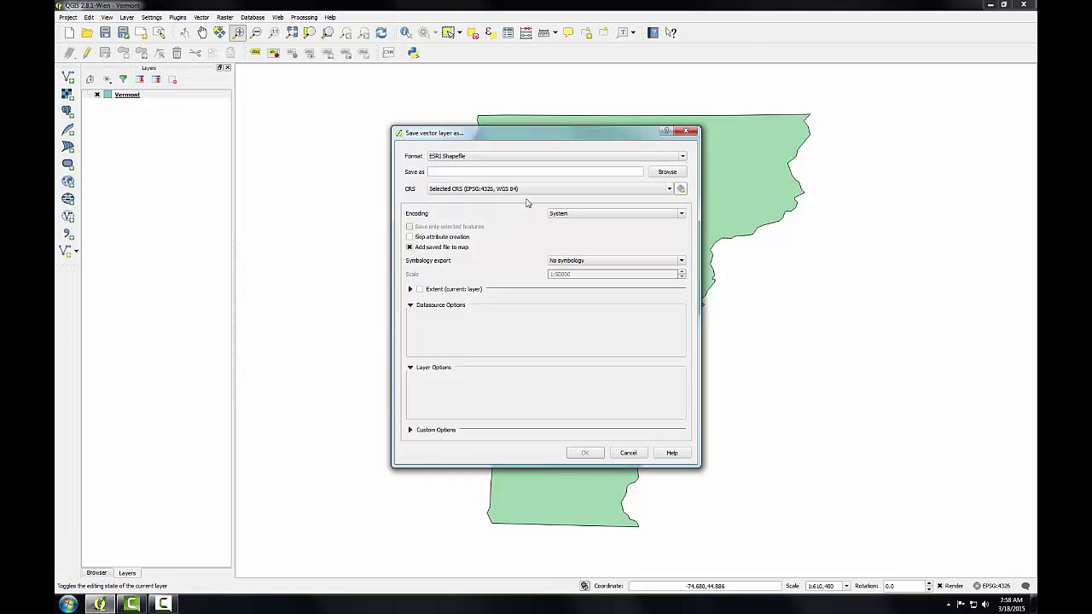
Step: Set the output file to Vermont_SPCS.shp in GST 101/Module 3 Lab/Lab 3 Data/data
click(665, 171)
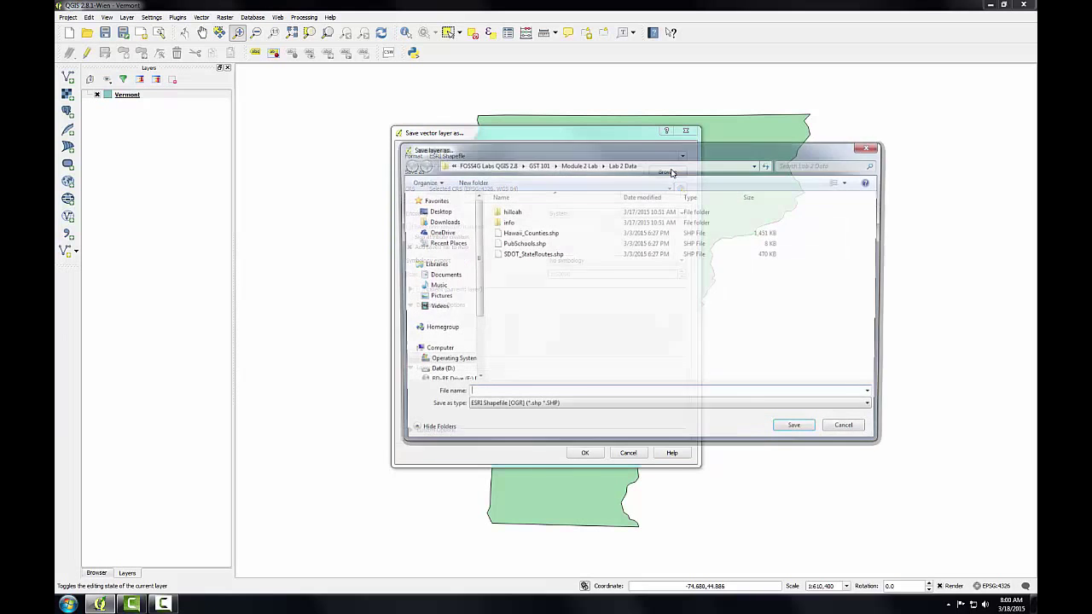
click(553, 163)
click(567, 198)
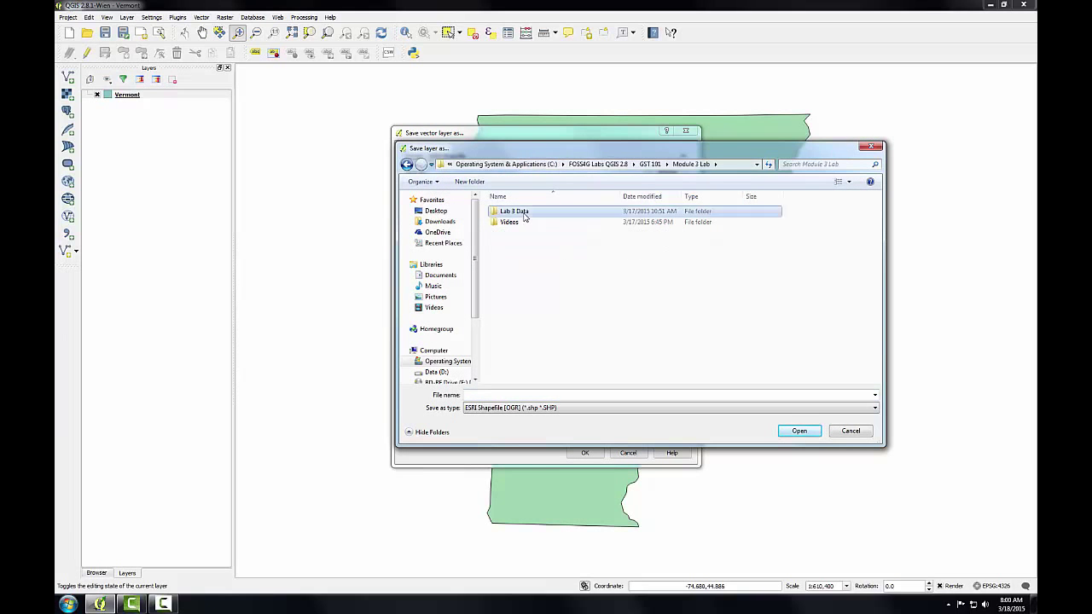
double_click(522, 213)
double_click(523, 213)
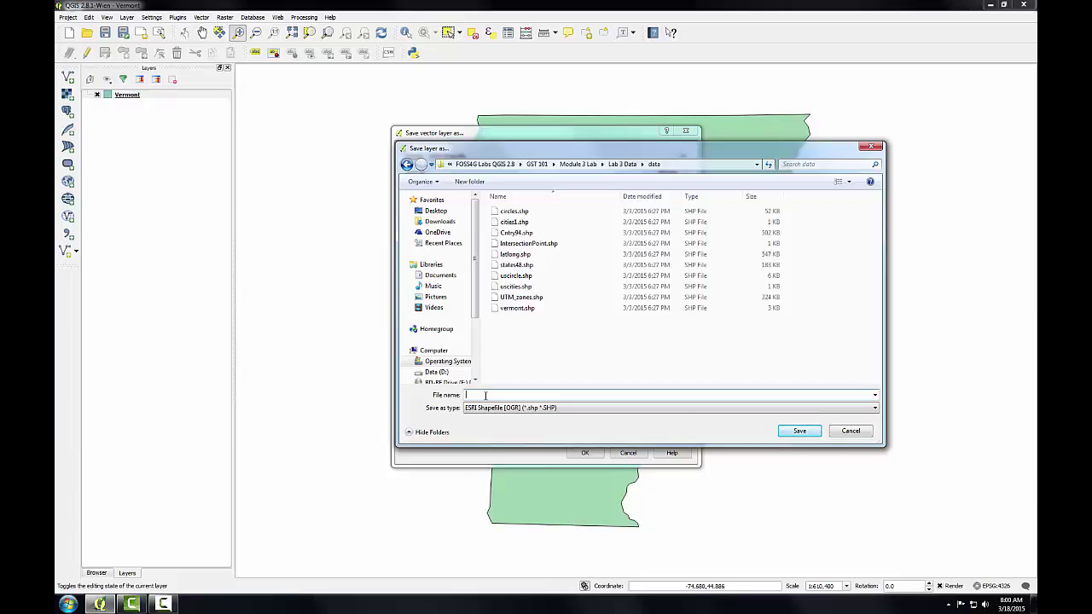
text(Vermont_SPCS.shp)
click(800, 432)
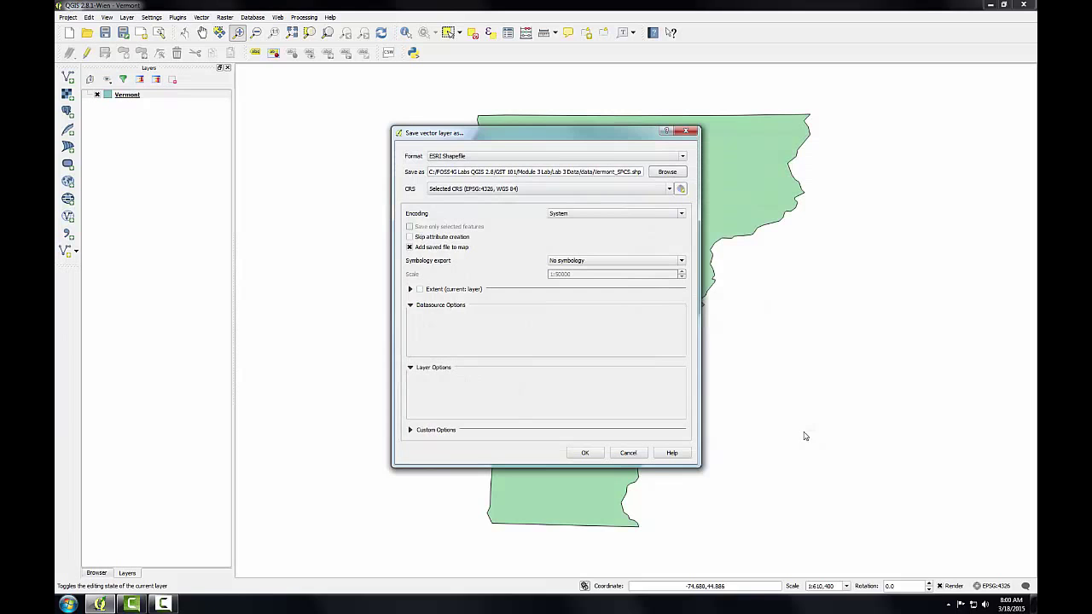
Step: Choose NAD27 / Vermont (EPSG:32045) as the export coordinate system
click(681, 190)
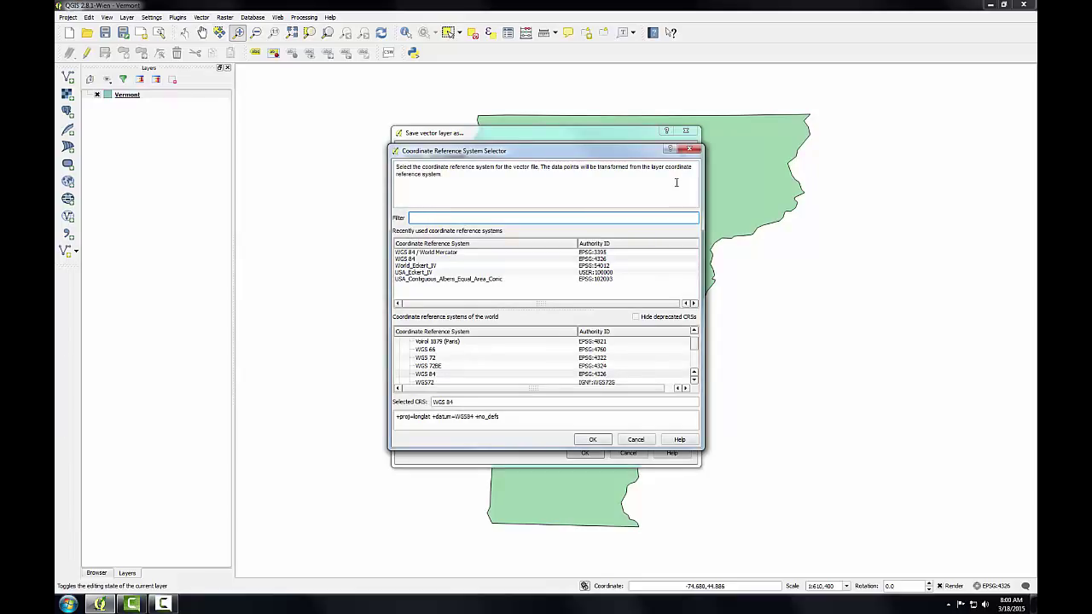
text(32045)
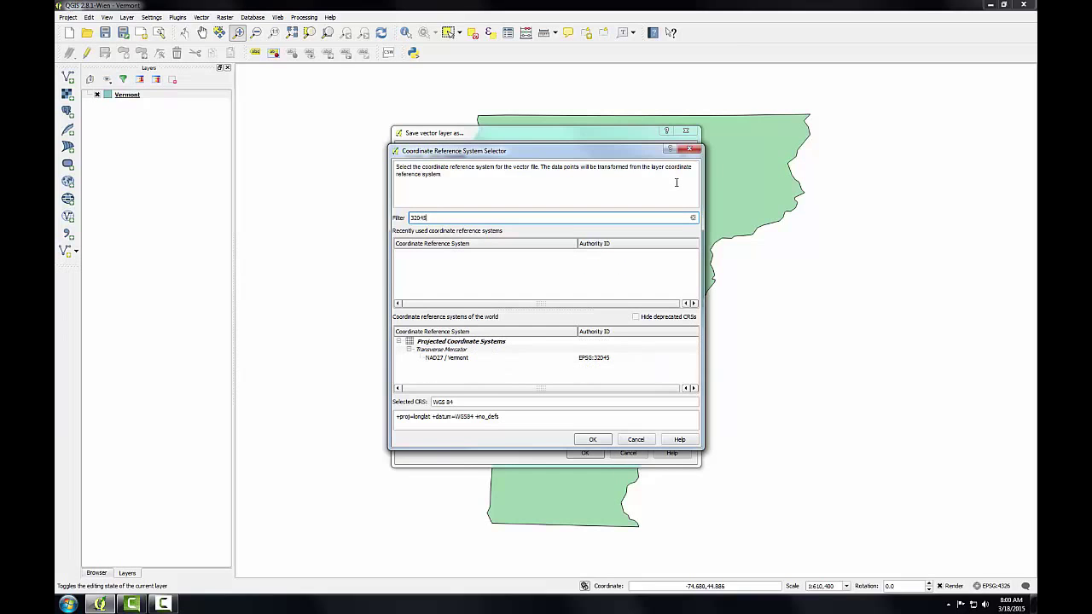
click(442, 358)
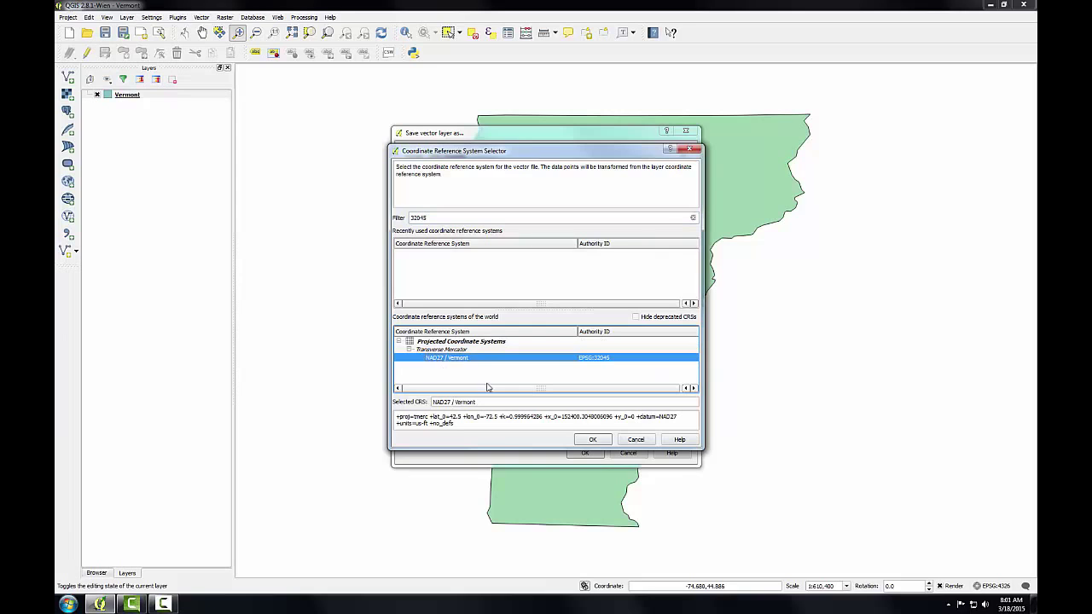
click(595, 442)
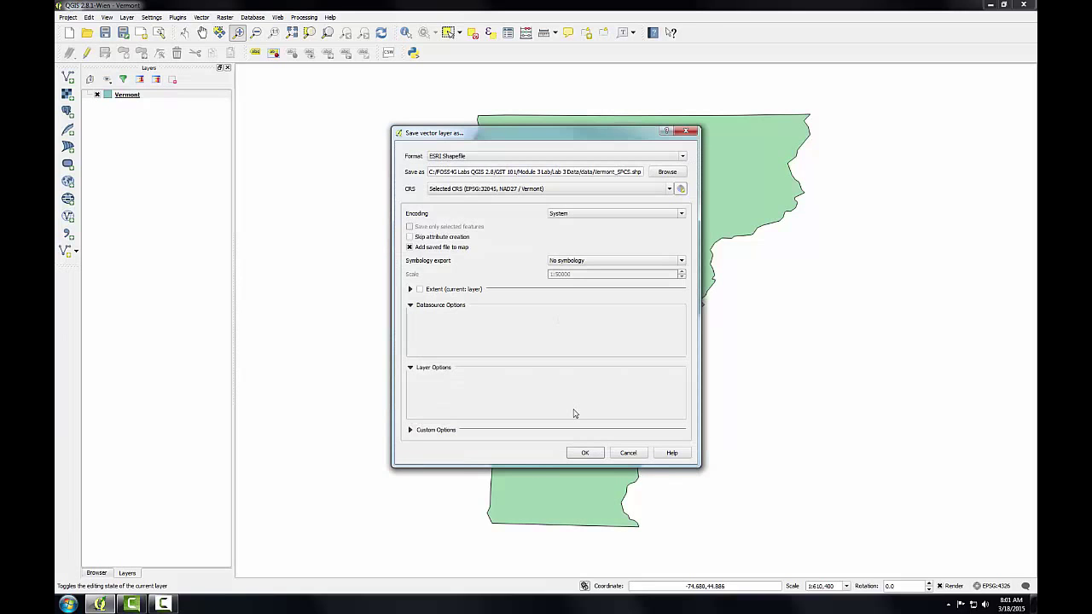
Step: Save the reprojected Vermont_SPCS copy and toggle its visibility to compare with the original
click(582, 454)
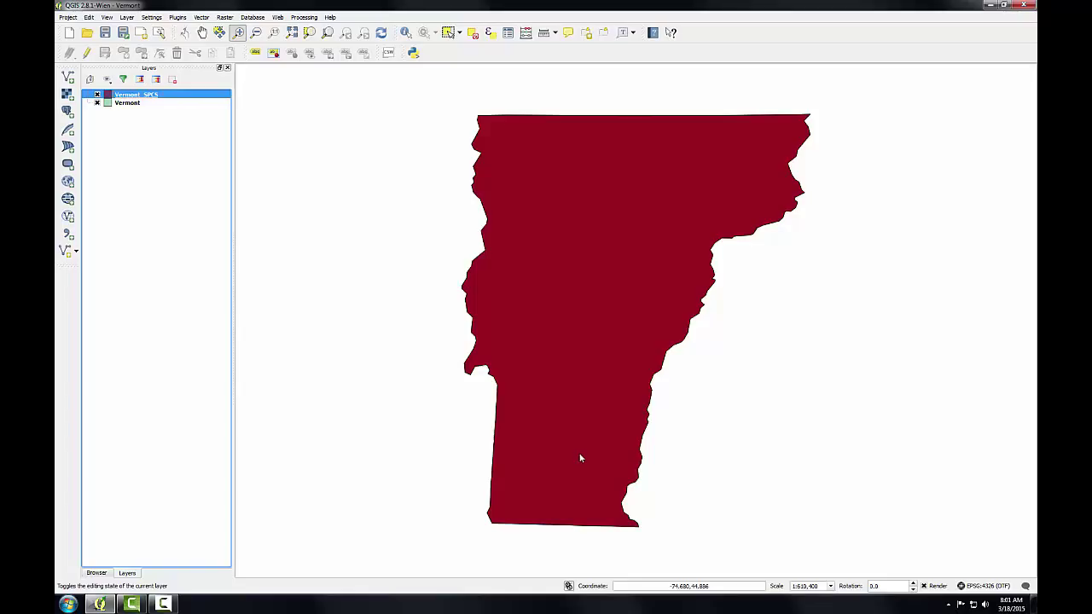
click(97, 94)
click(97, 95)
click(67, 17)
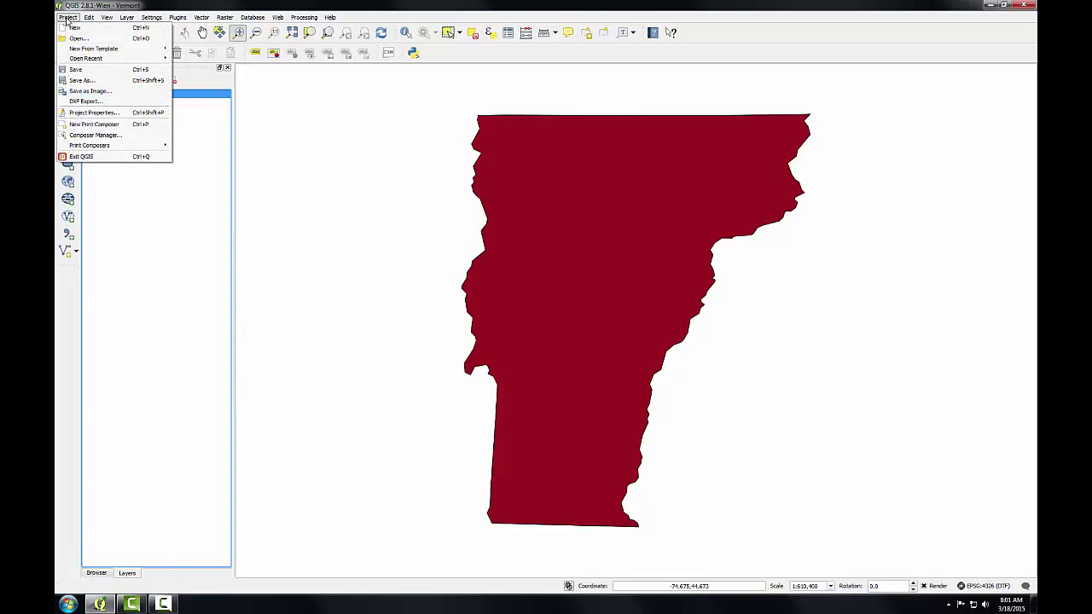
click(101, 113)
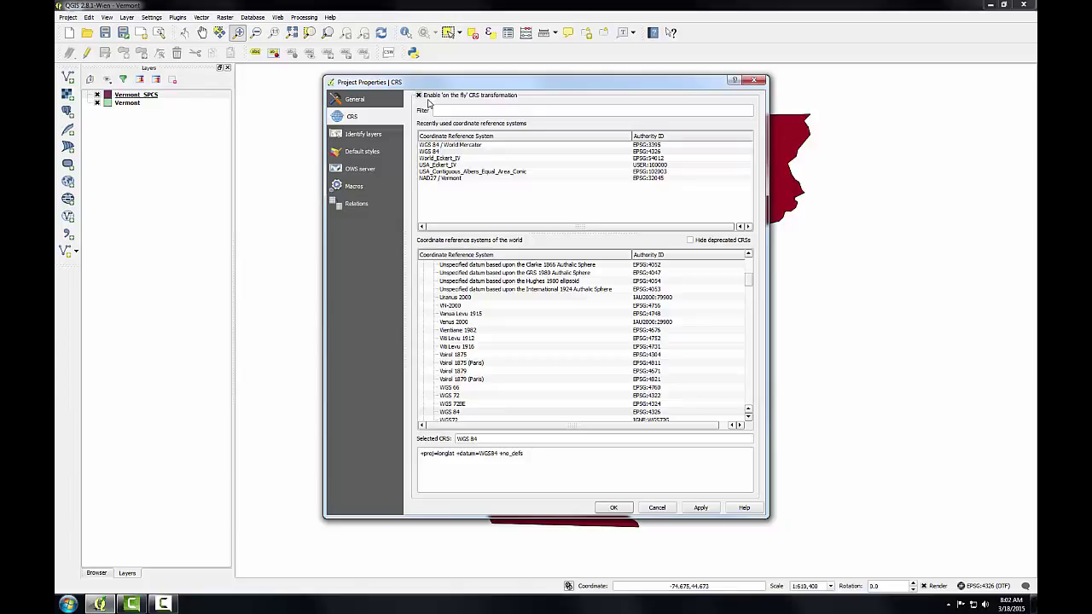
click(611, 508)
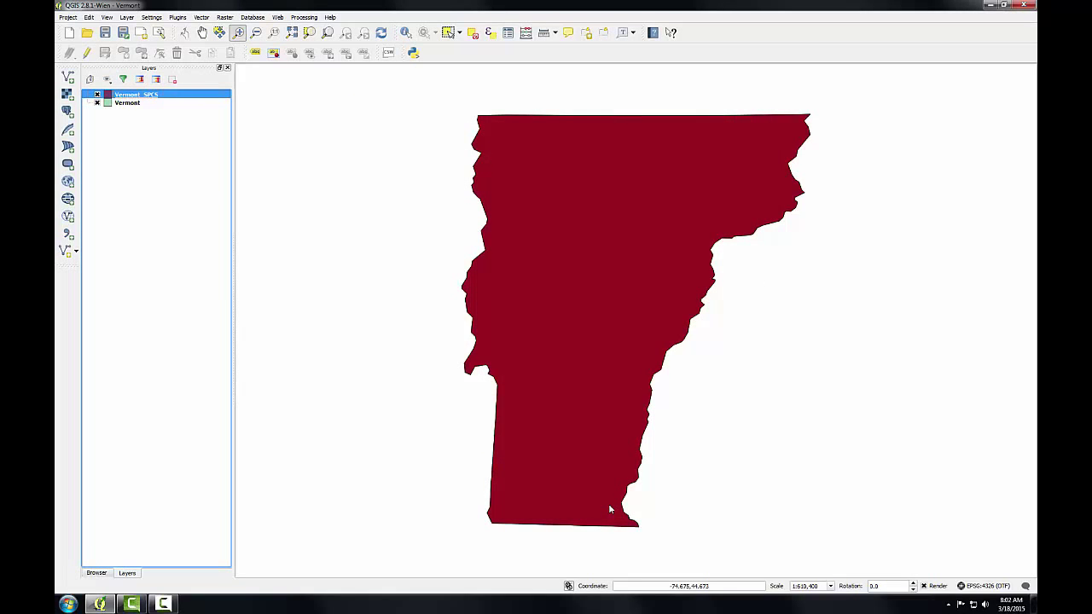
Step: Set the project CRS from the Vermont_SPCS layer (EPSG:32045), then select the original Vermont layer
right_click(146, 96)
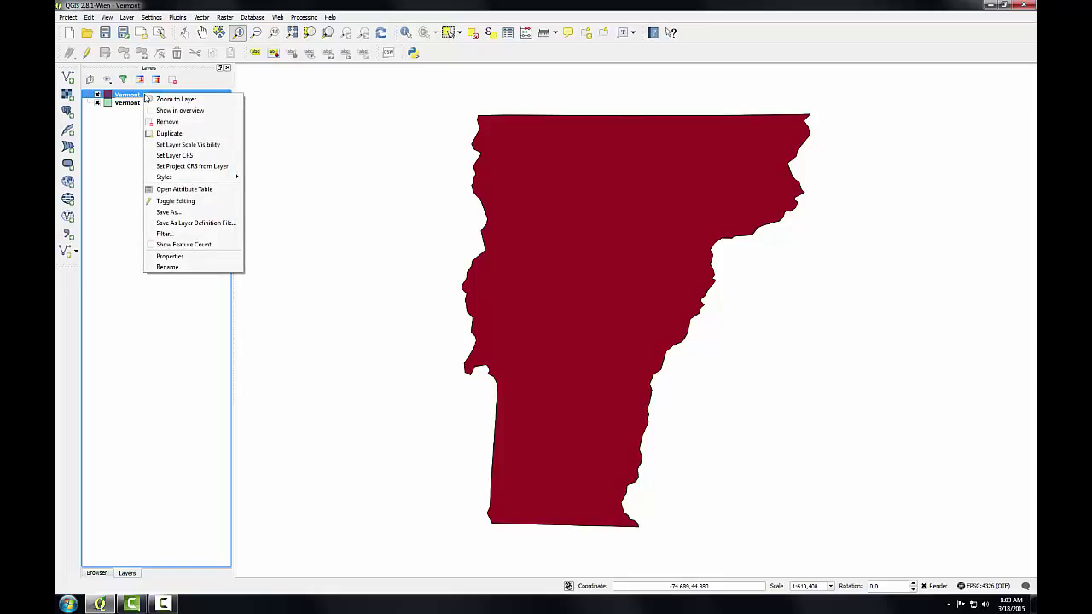
click(161, 167)
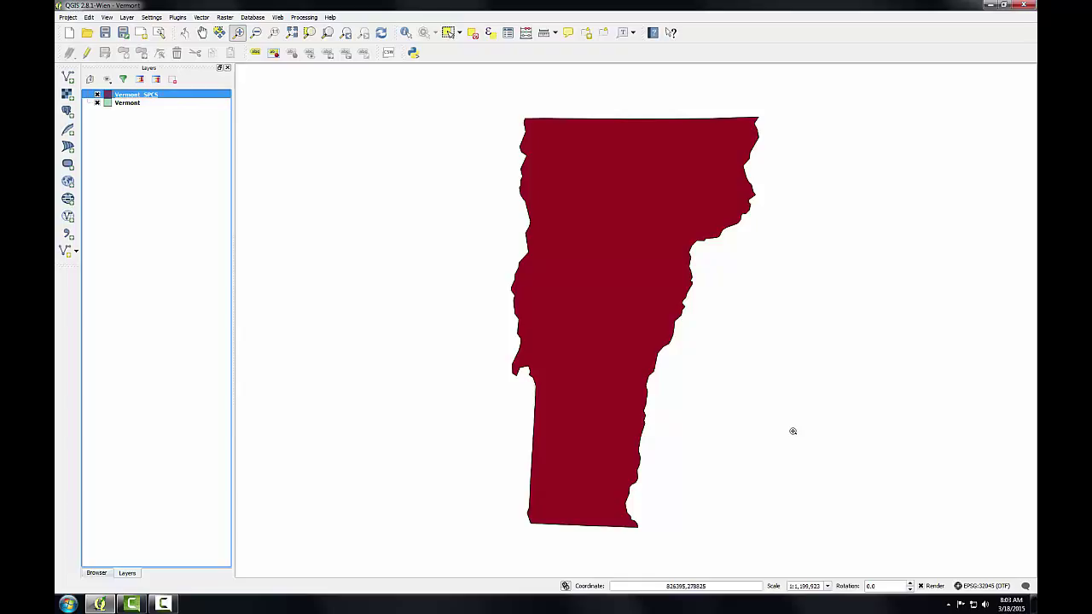
key(Down)
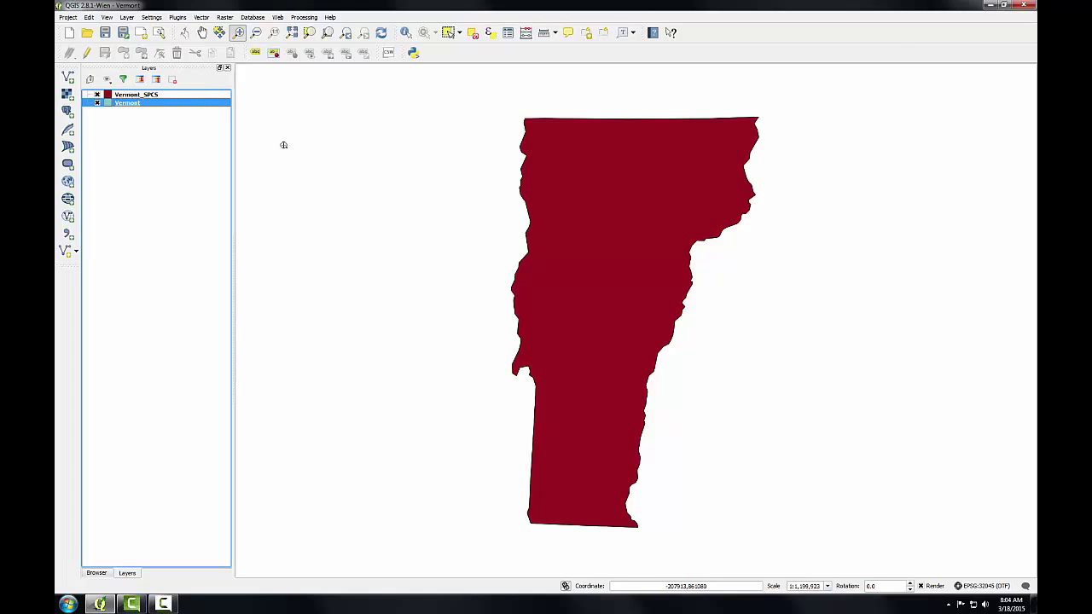
Step: Copy the original Vermont layer's light green style
right_click(119, 106)
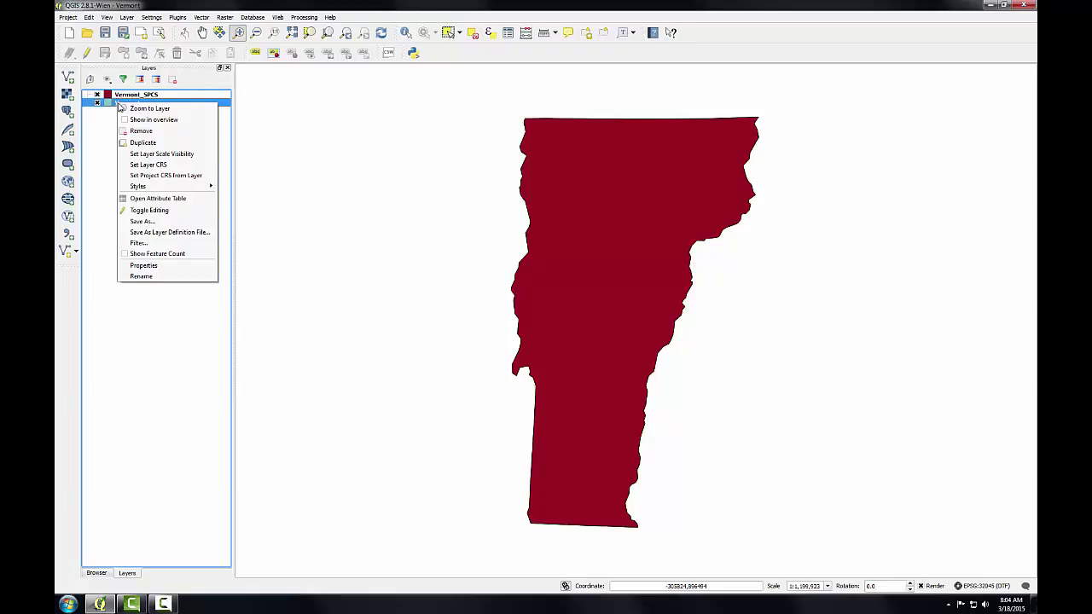
mouse_move(187, 187)
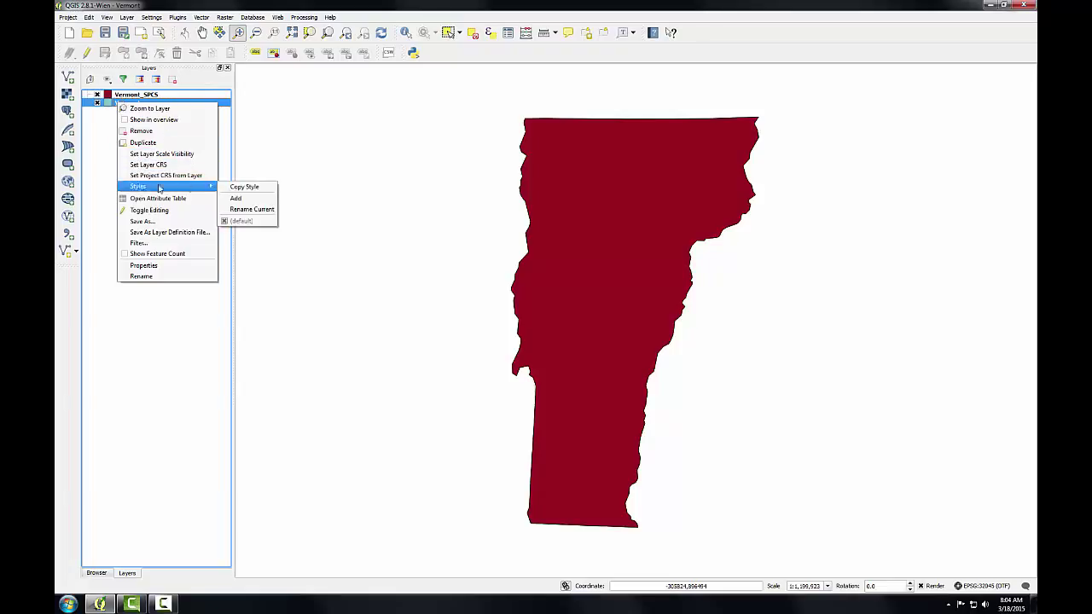
click(244, 187)
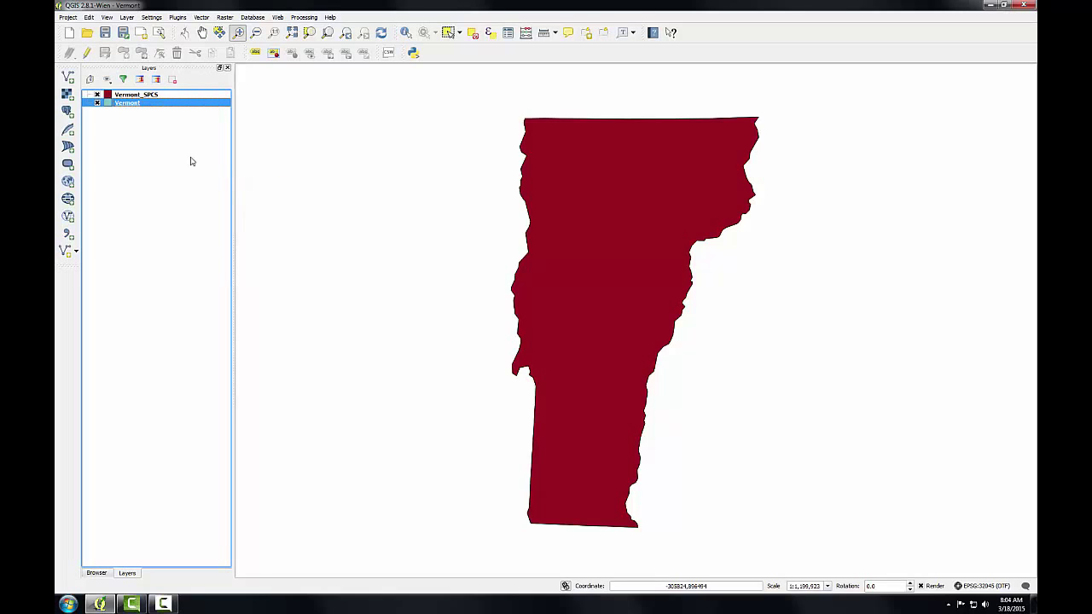
Step: Paste the copied green style onto the Vermont_SPCS layer
click(125, 98)
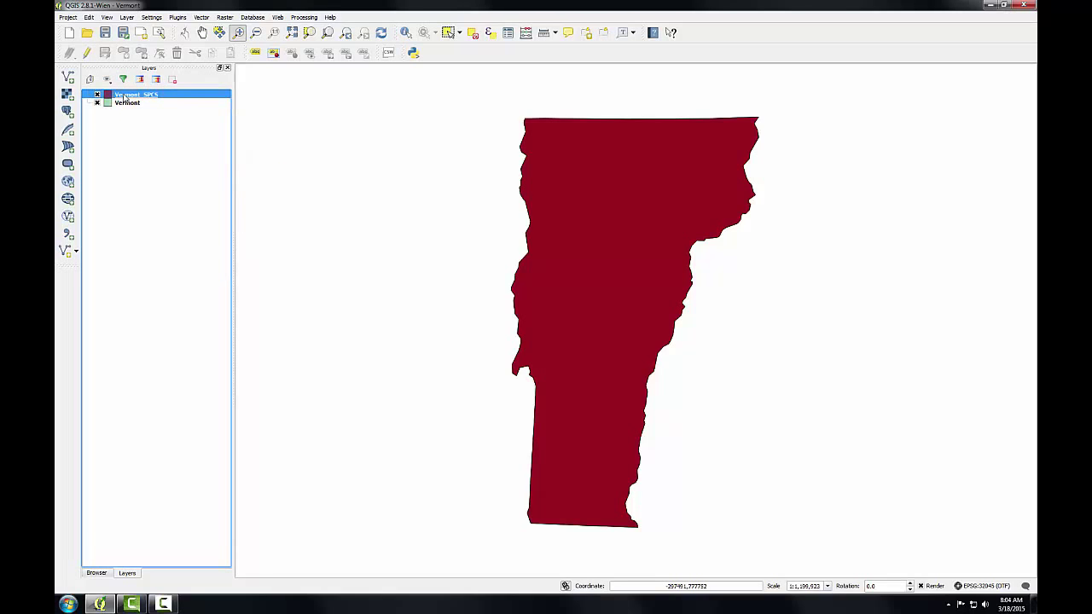
right_click(126, 99)
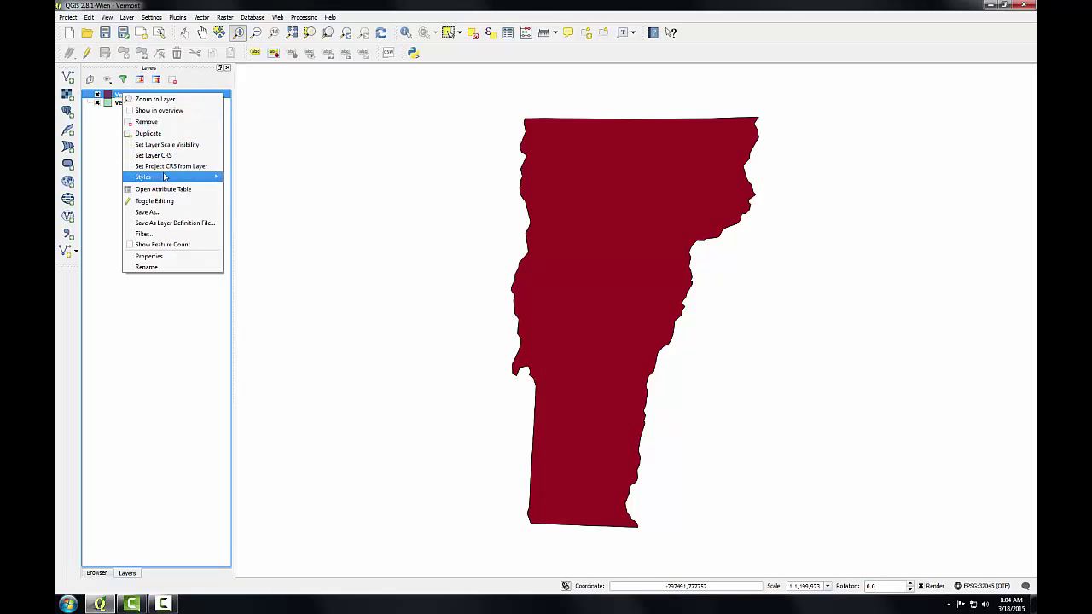
mouse_move(174, 178)
click(239, 189)
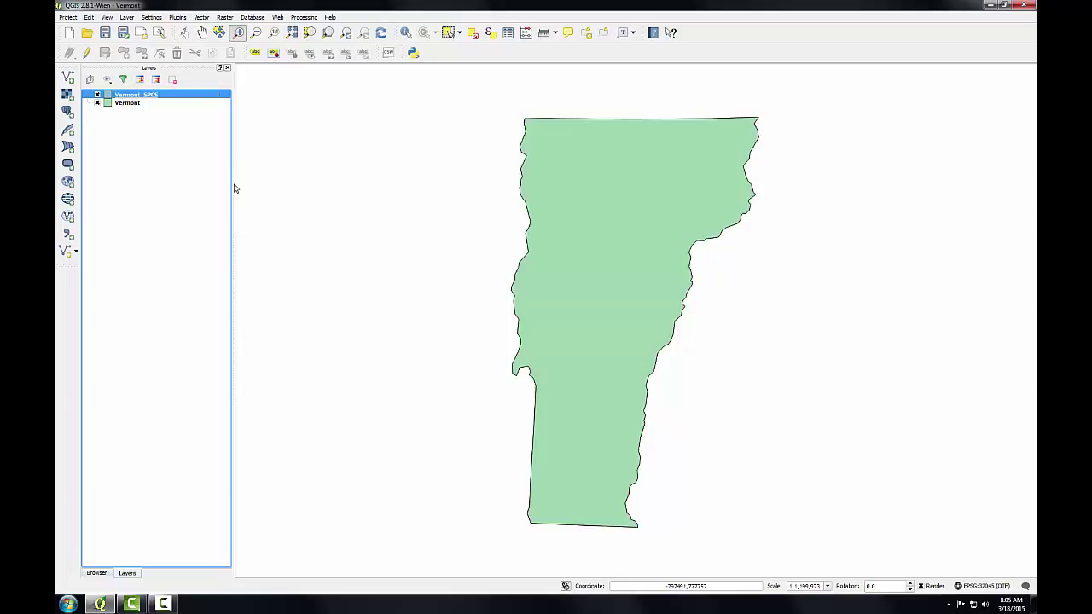
Step: Remove the original Vermont layer from the project and confirm the removal
right_click(130, 102)
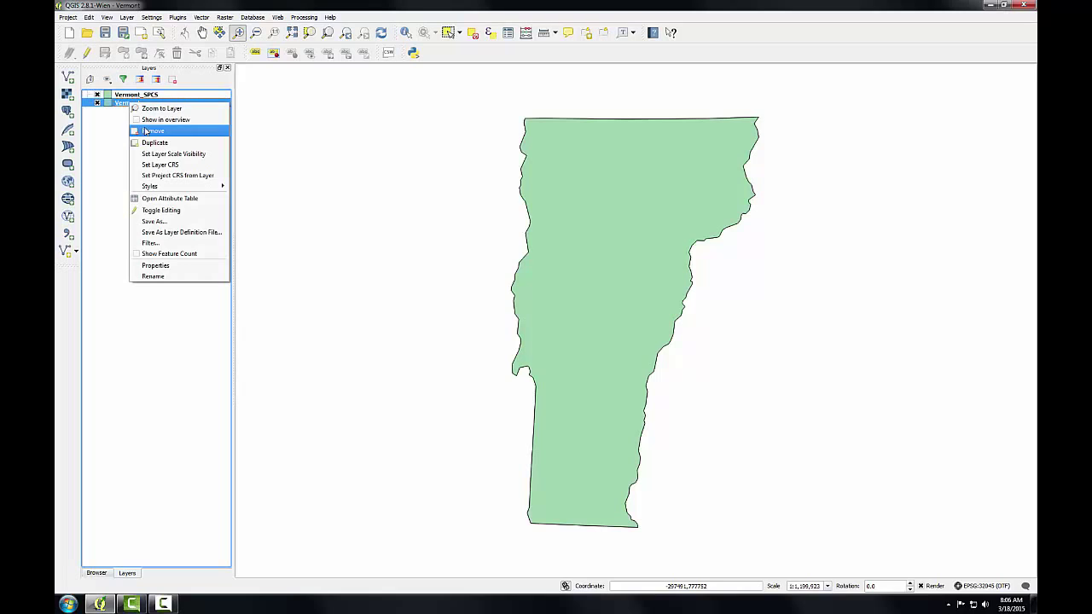
click(147, 130)
click(526, 310)
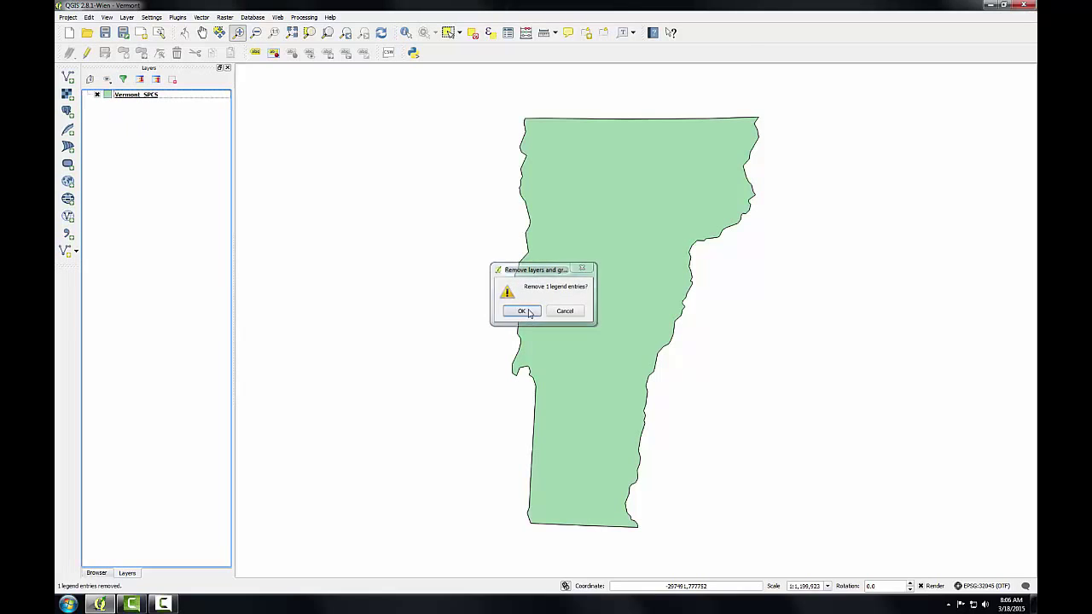